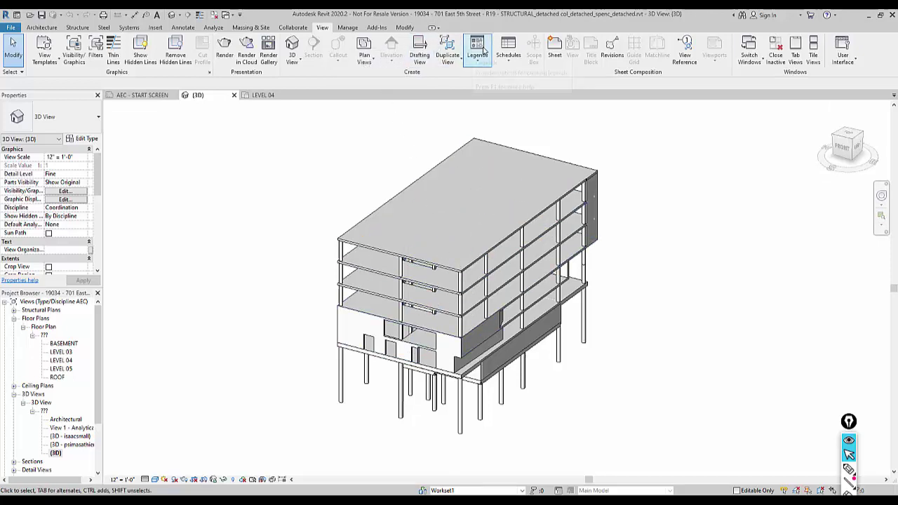
Start an ADAPT export of all levels of the structural model, using the default b & h column parameters.
left_click(214, 27)
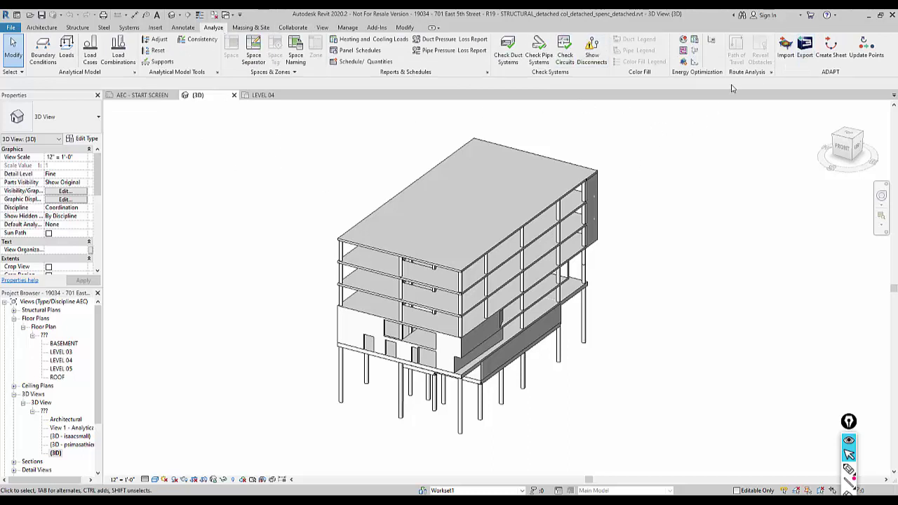
left_click(786, 48)
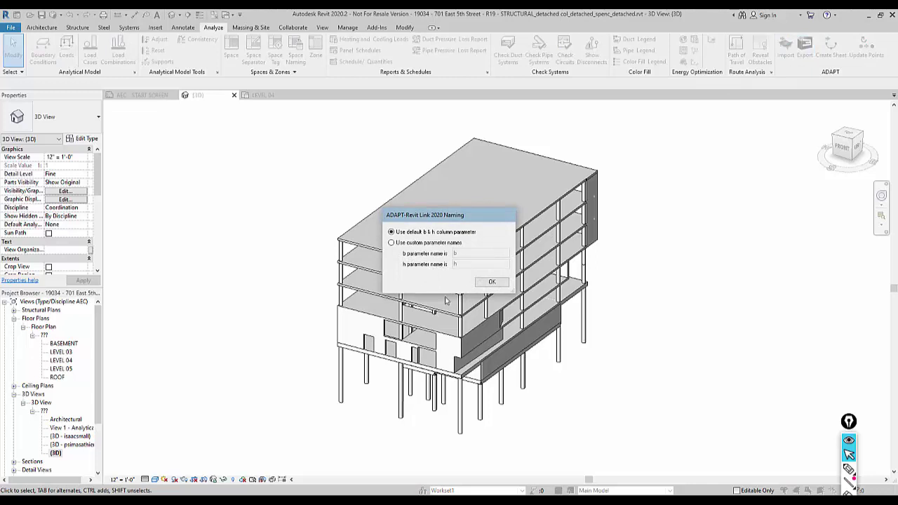
left_click(480, 282)
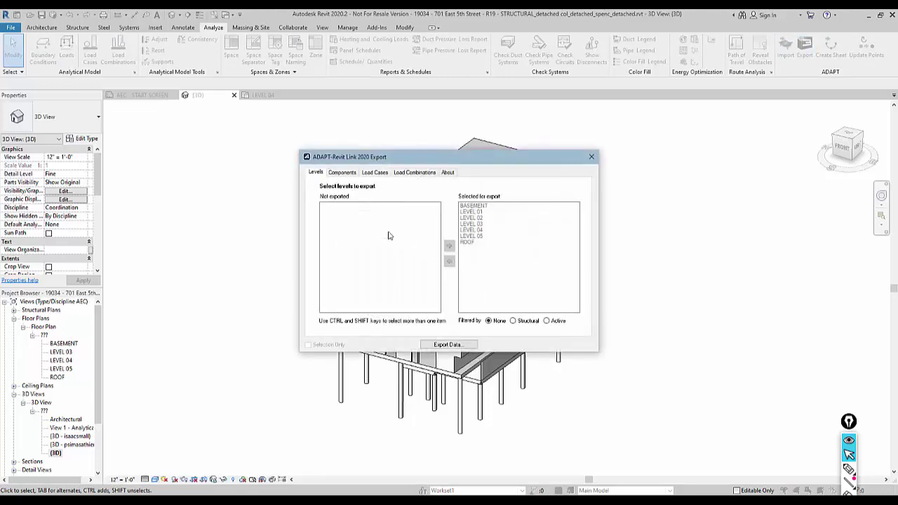
left_click(434, 346)
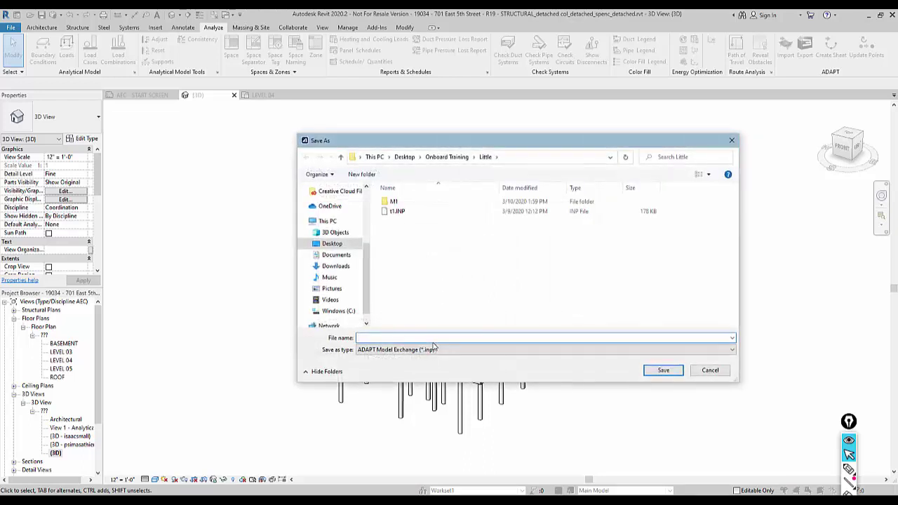
Save the exported model as the ADAPT exchange file Gridlines.INP in the Youtube Video Models folder on the Desktop.
left_click(405, 157)
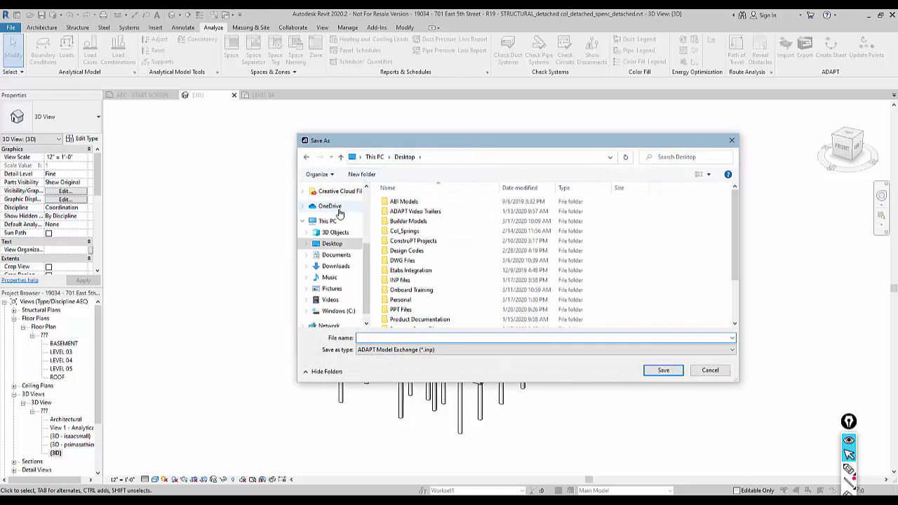
left_click(344, 238)
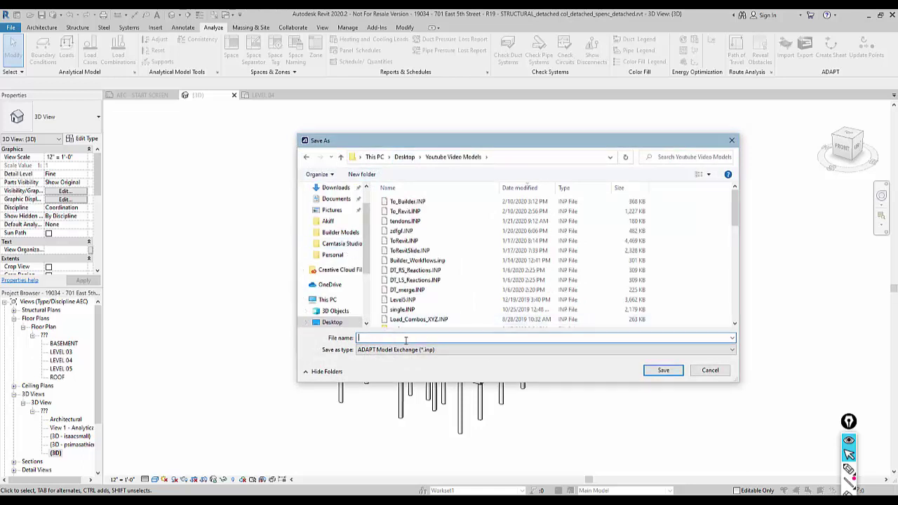
type("Grid")
key("Return")
left_click(475, 274)
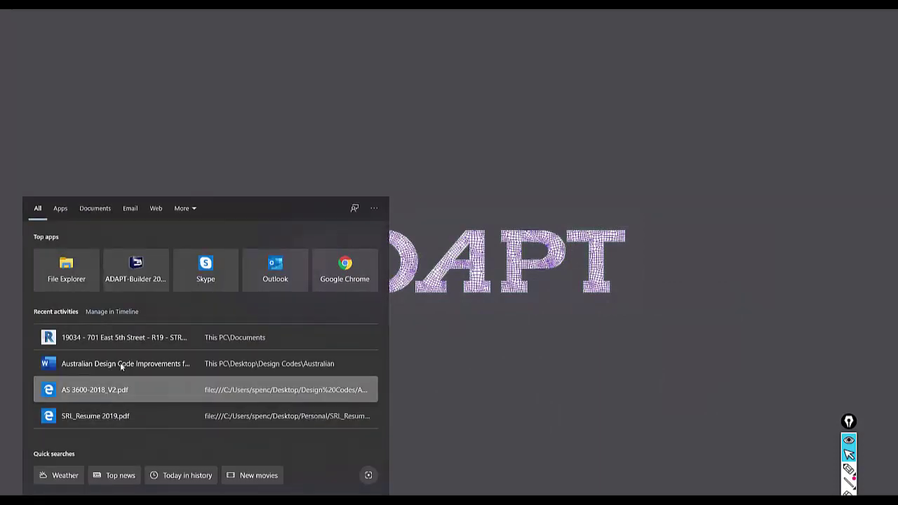
Launch ADAPT-Builder 2019 with the Edge and Floor Pro programs, PT/RC mode and US units.
left_click(142, 284)
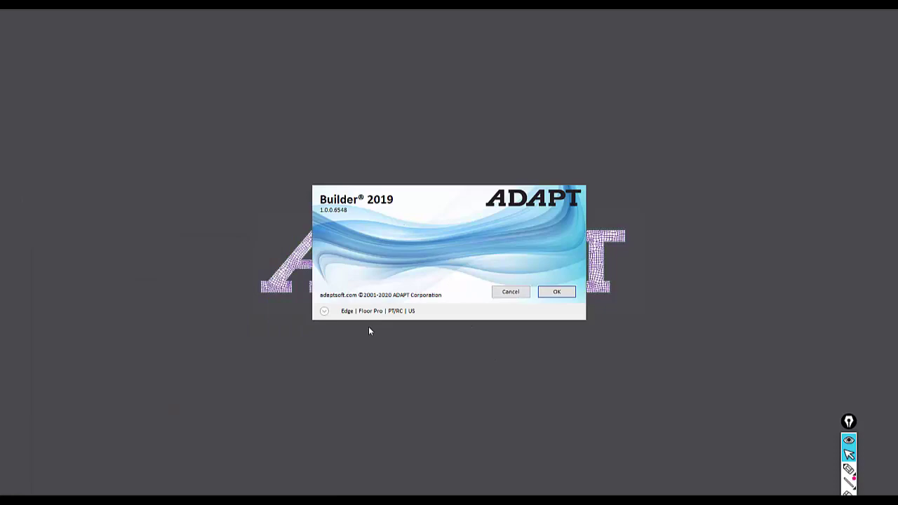
left_click(325, 311)
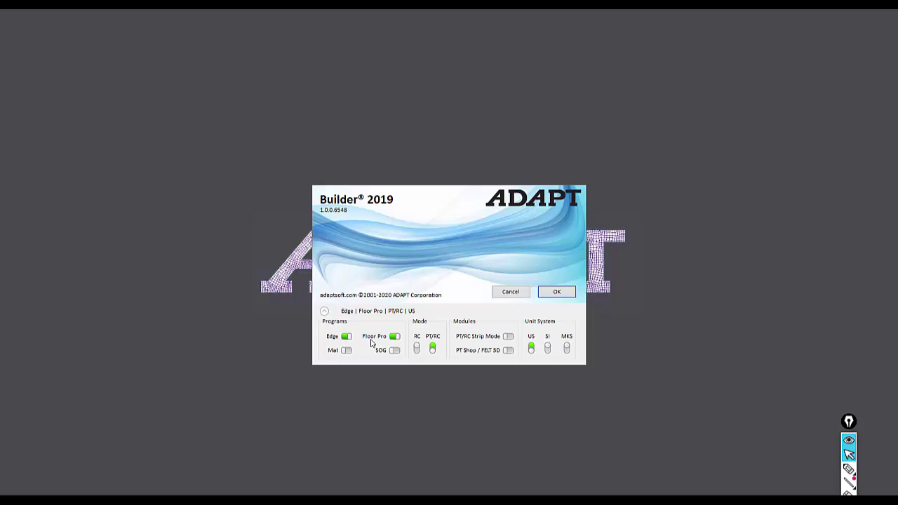
left_click(566, 290)
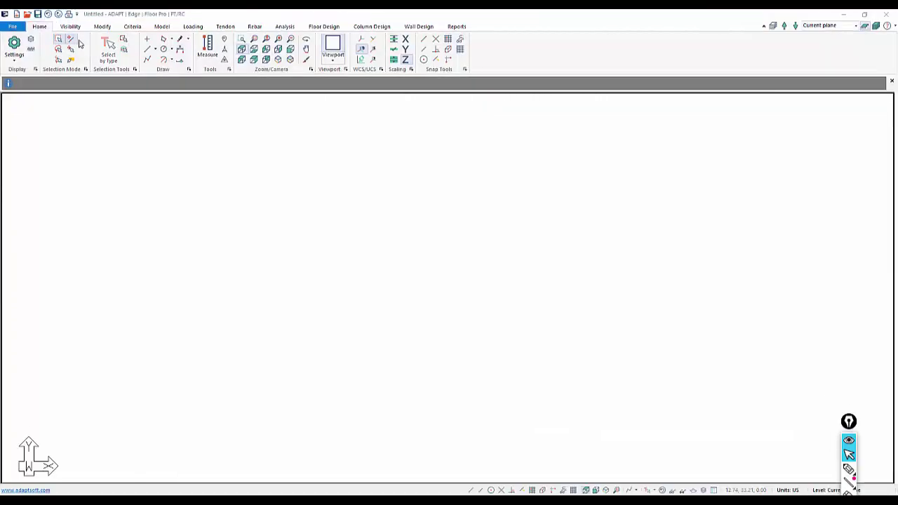
Choose Gridlines.INP from the Youtube Video Models folder on the Desktop as the INP file to import.
left_click(14, 27)
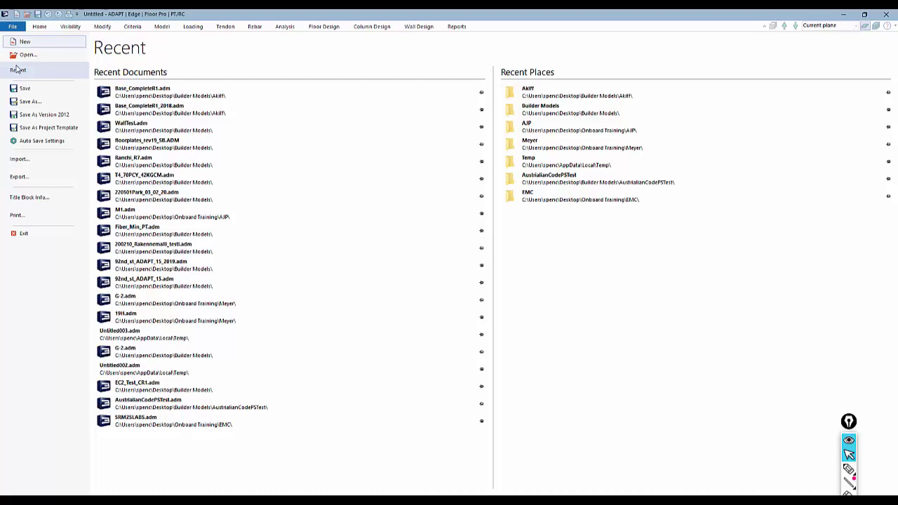
left_click(19, 160)
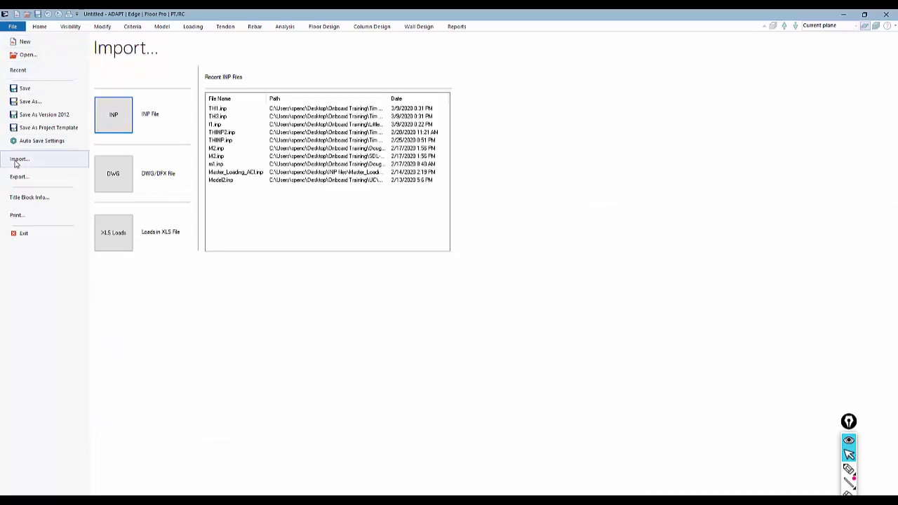
left_click(116, 116)
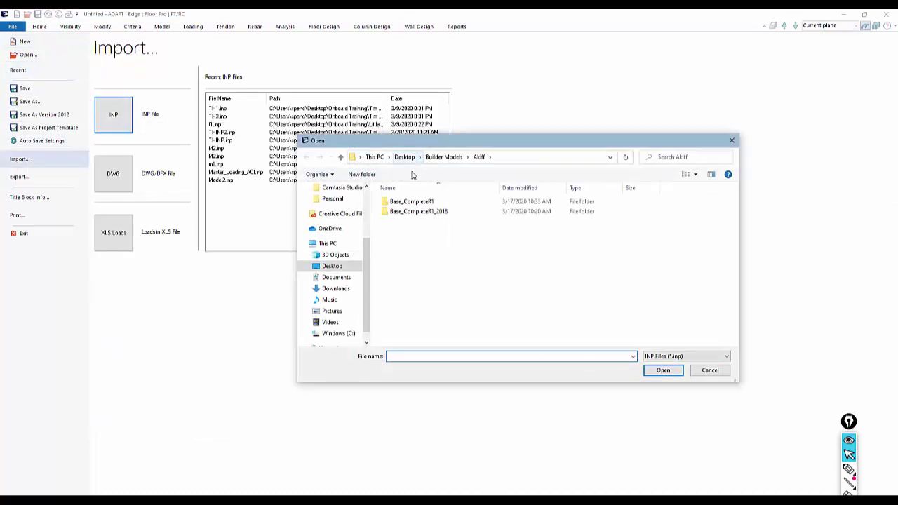
scroll(329, 232, "up", 3)
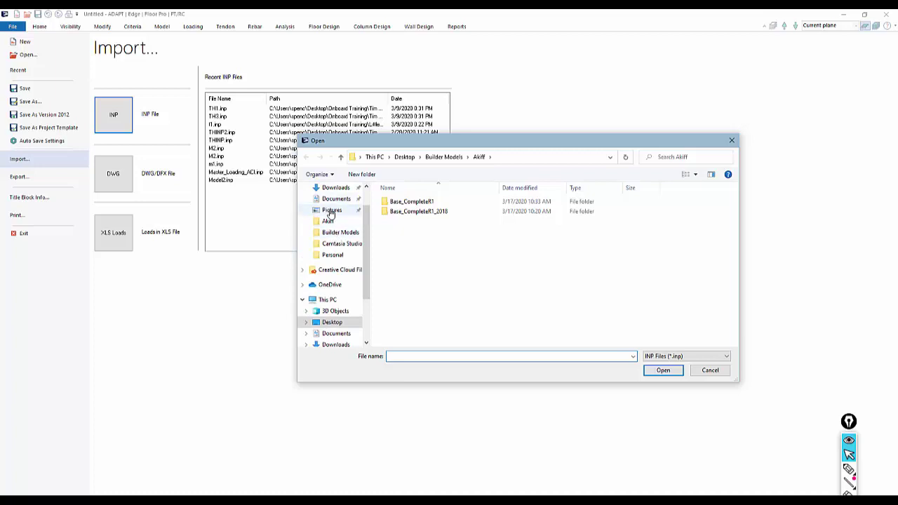
left_click(337, 189)
left_click(335, 206)
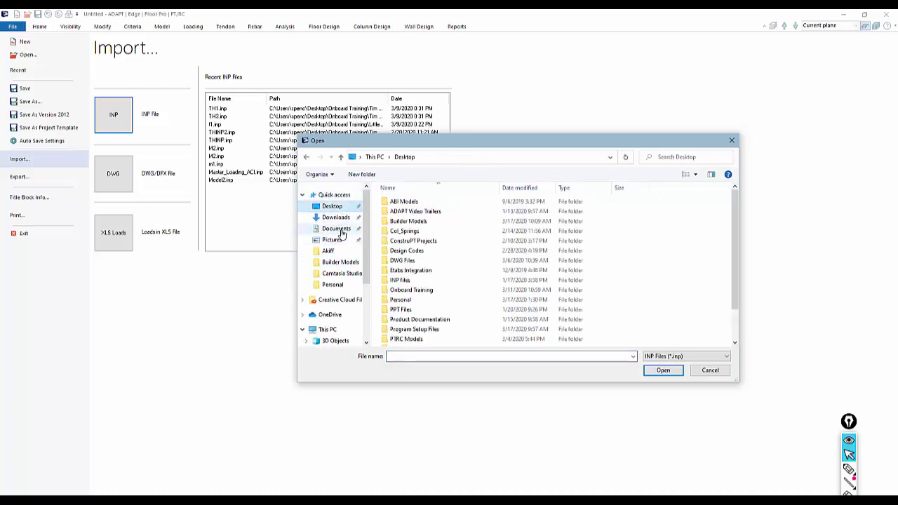
scroll(411, 246, "down", 3)
double_click(414, 341)
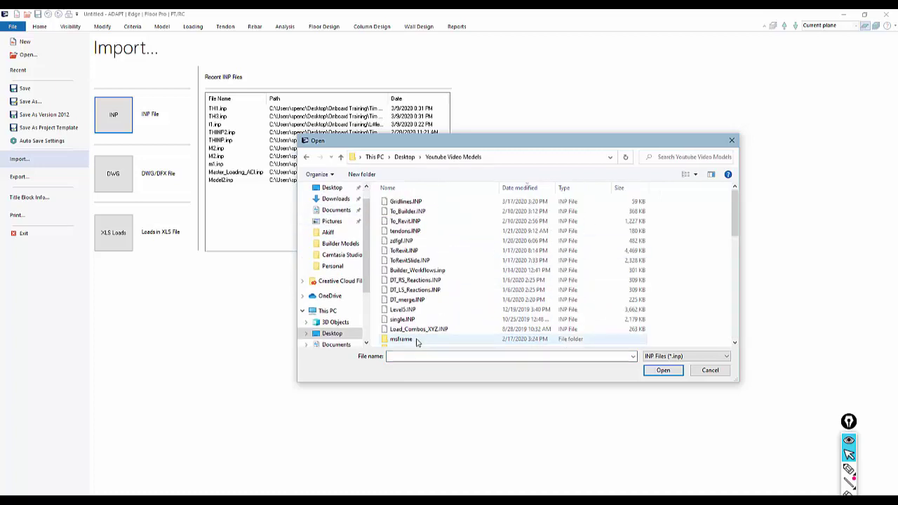
double_click(411, 202)
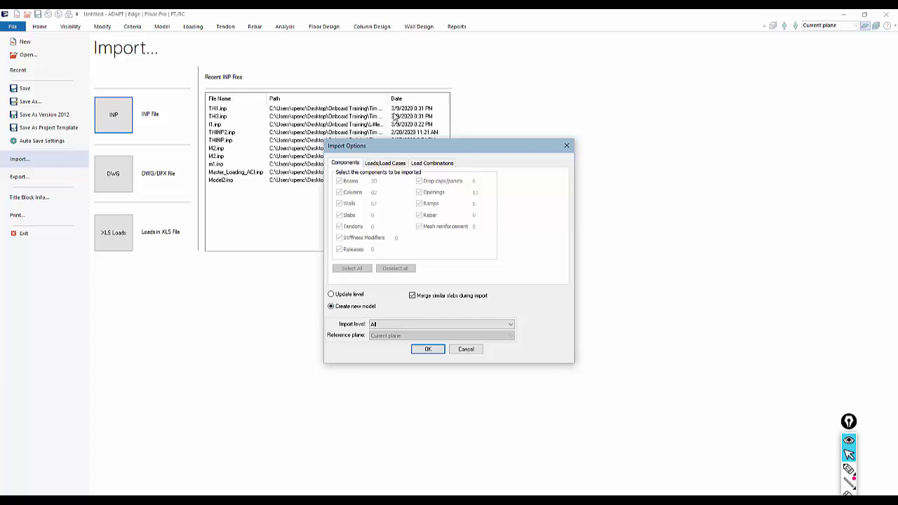
Import all levels as a new model with similar slabs merged, after reviewing the load options, and show it in isometric view.
left_click(391, 163)
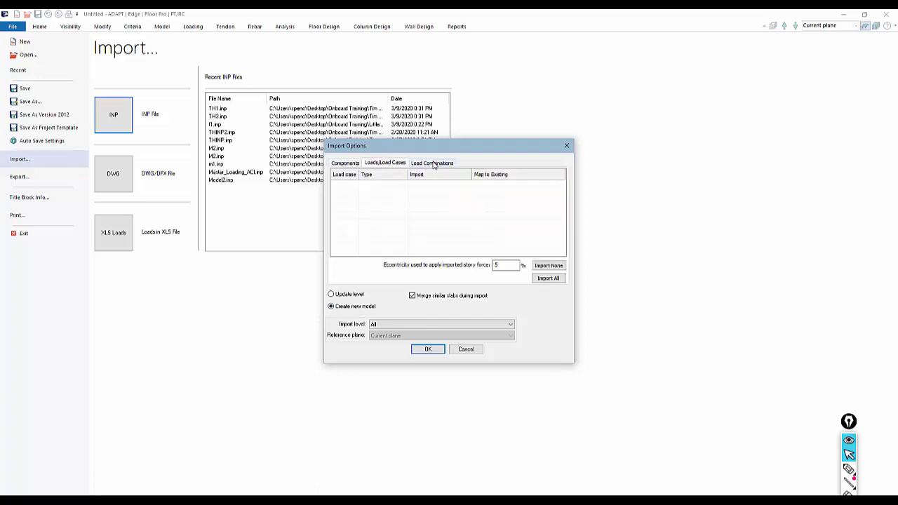
left_click(432, 163)
left_click(383, 163)
left_click(345, 162)
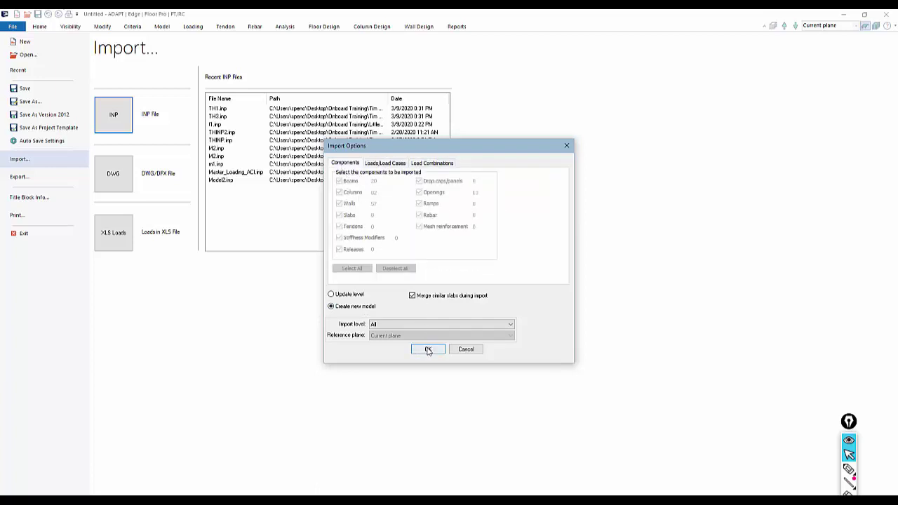
left_click(428, 350)
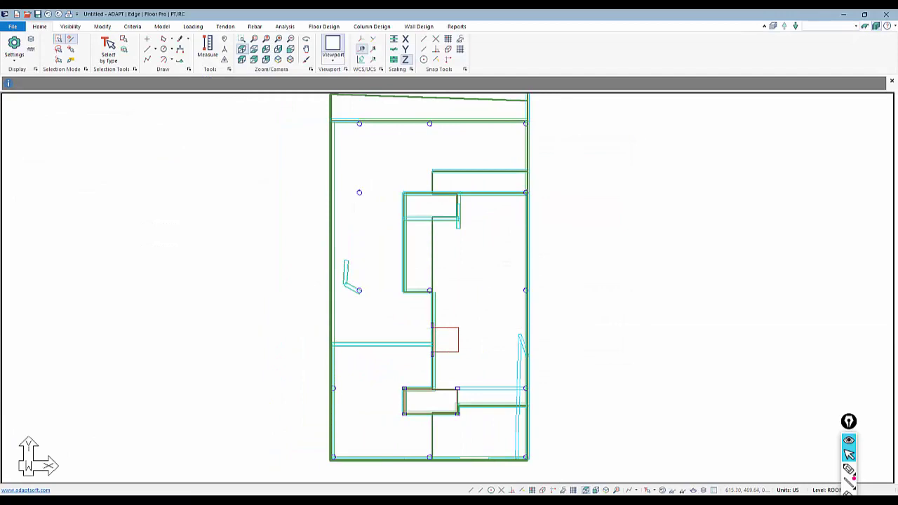
left_click(278, 59)
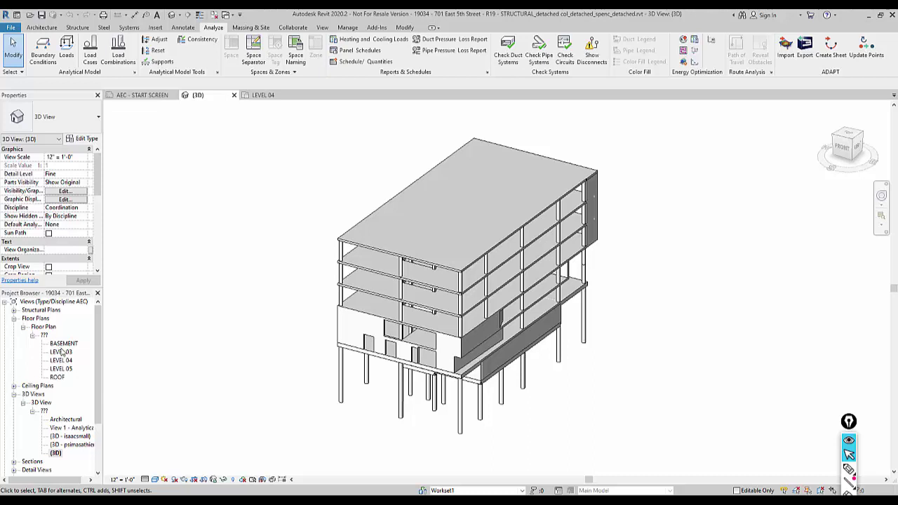
Switch to Revit, open the BASEMENT floor plan and set up a DWG export of the current view/sheet only.
double_click(63, 344)
middle_click_drag(346, 323, 372, 307)
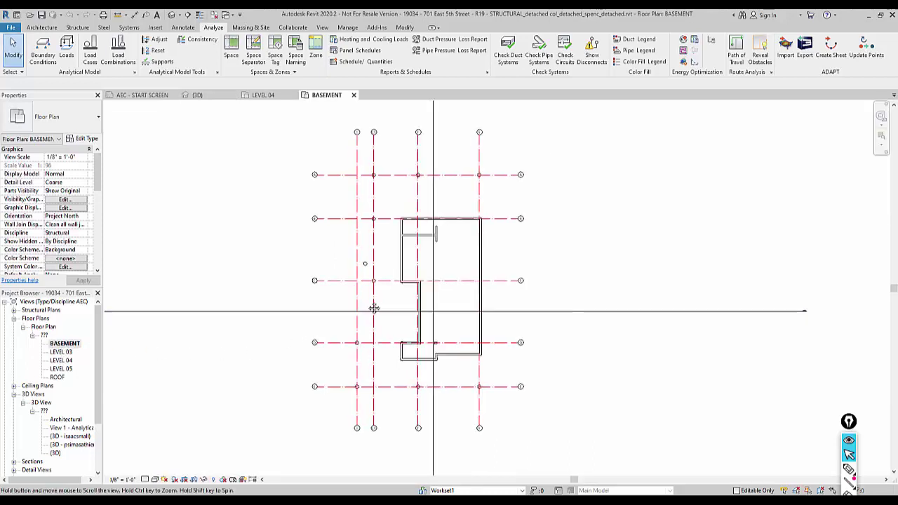
left_click(12, 30)
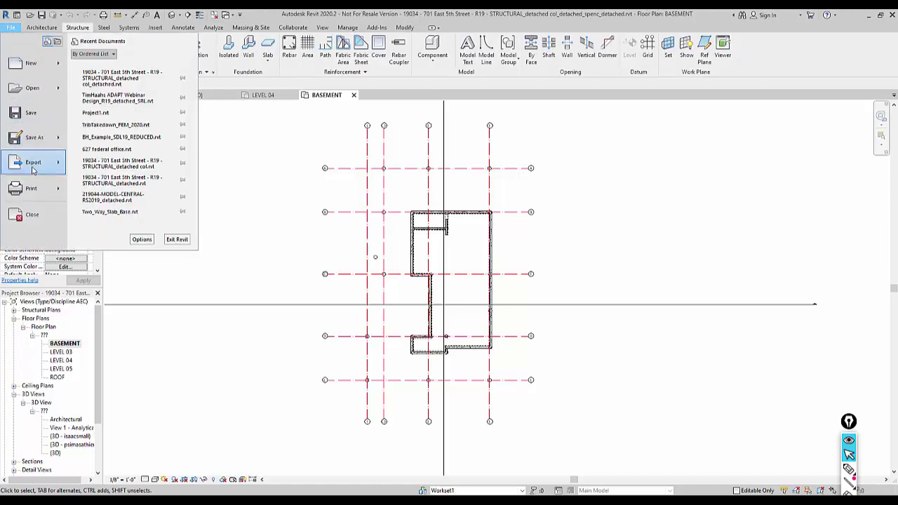
mouse_move(33, 171)
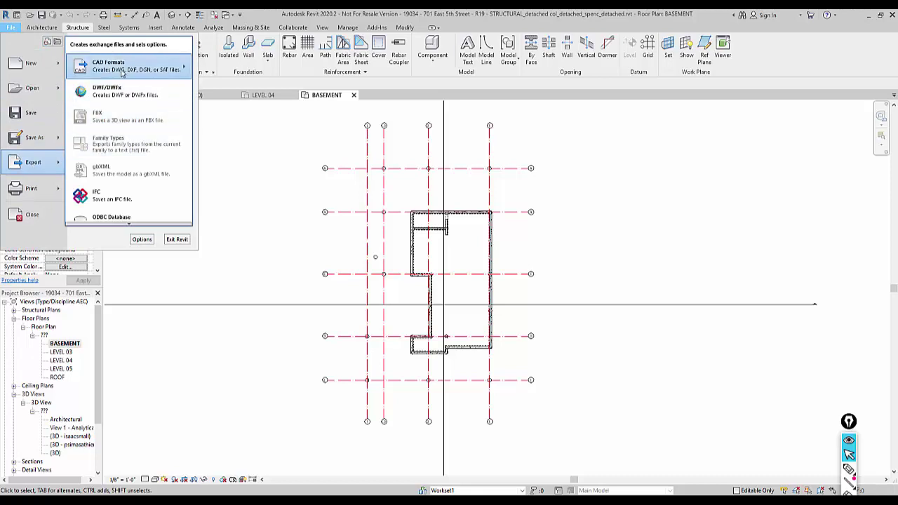
mouse_move(130, 72)
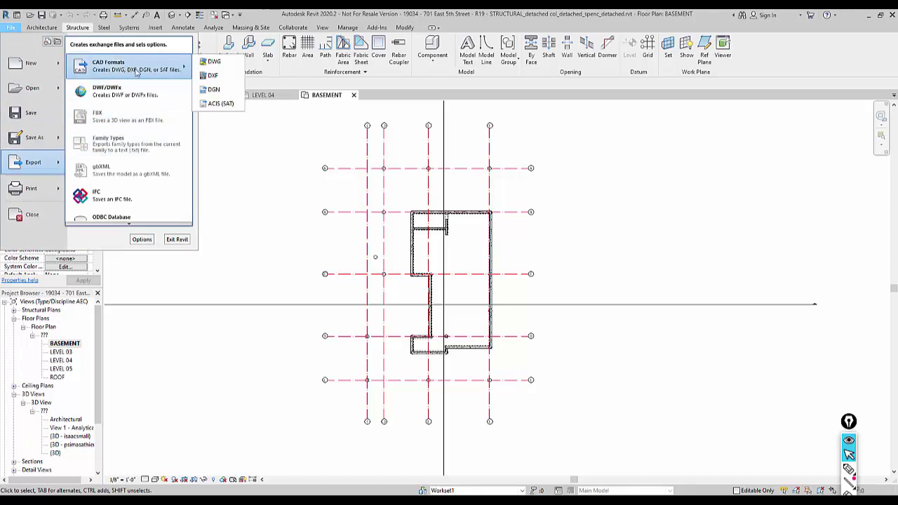
left_click(212, 61)
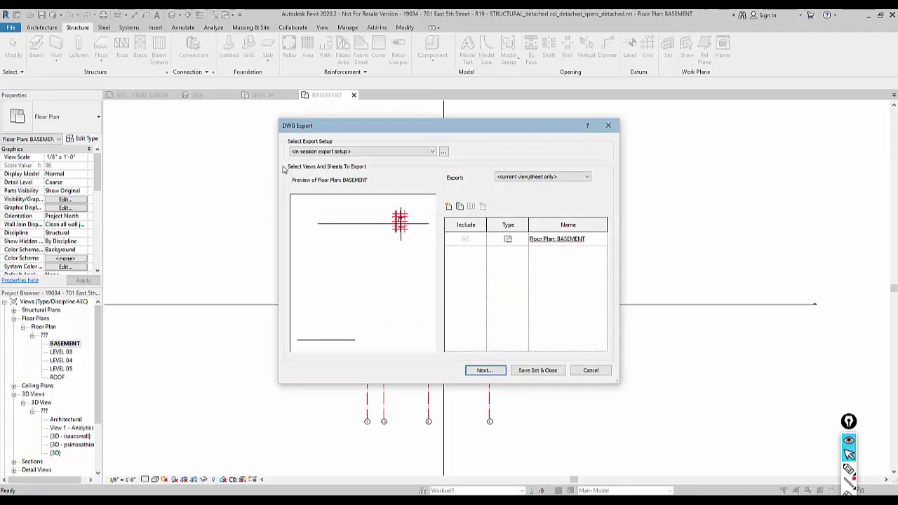
left_click(523, 181)
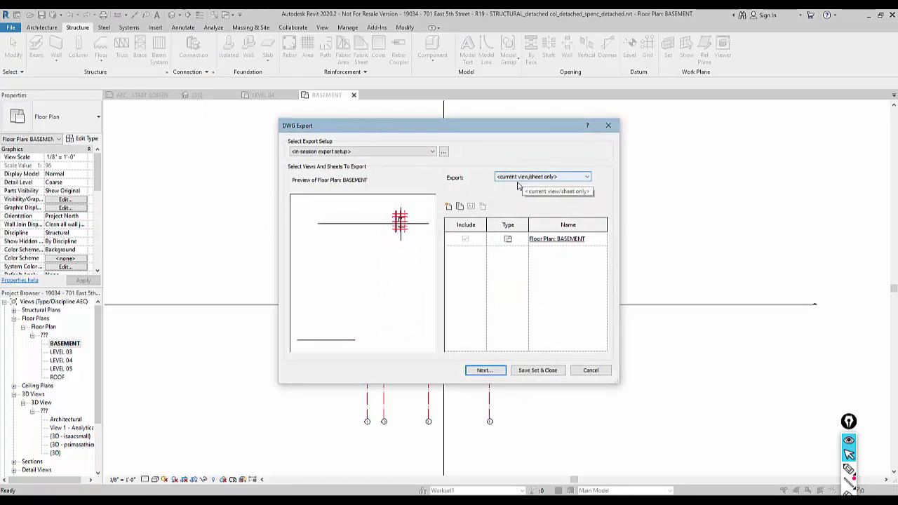
left_click(540, 191)
left_click(491, 374)
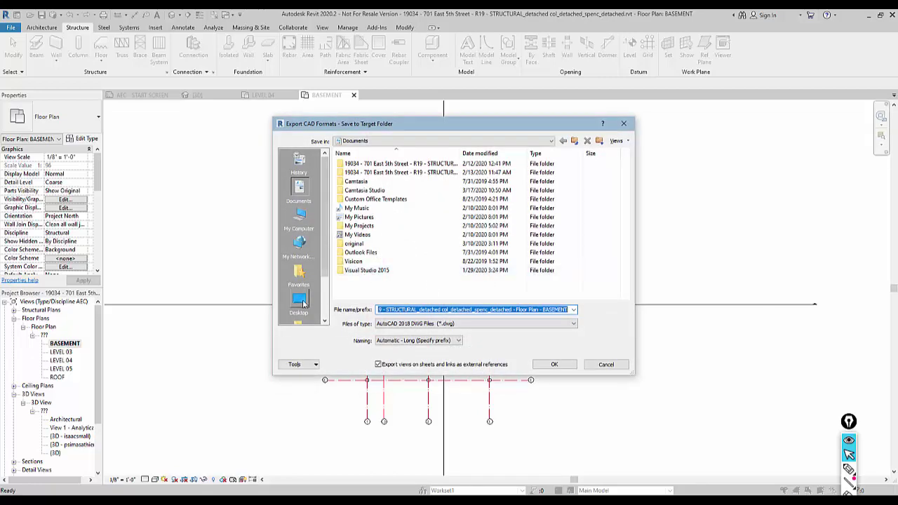
Save the DWG export in the Youtube Video Models folder on the Desktop under the name gridlin.
left_click(299, 302)
scroll(384, 287, "down", 5)
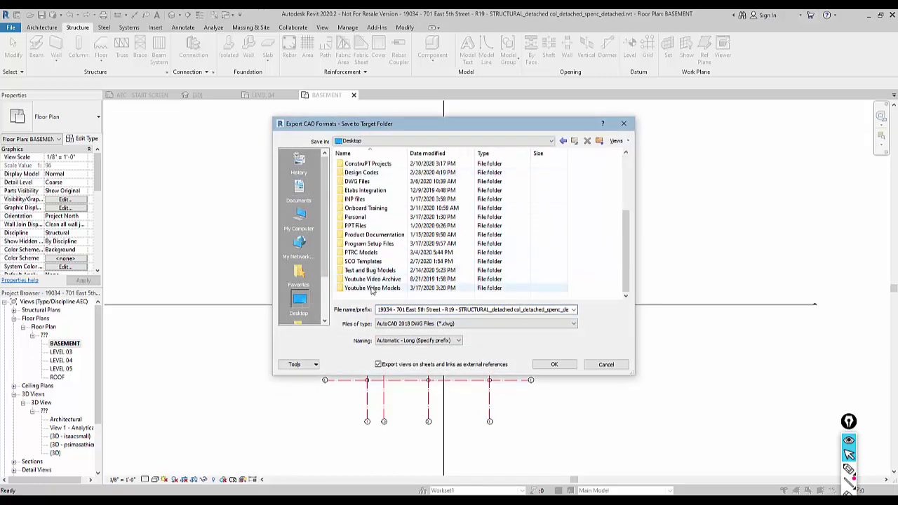
double_click(384, 296)
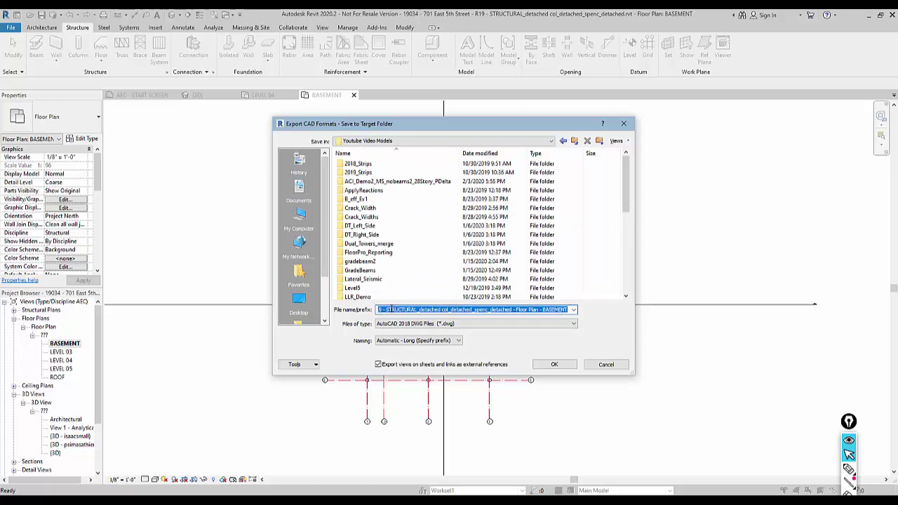
type("gridlin")
key("Return")
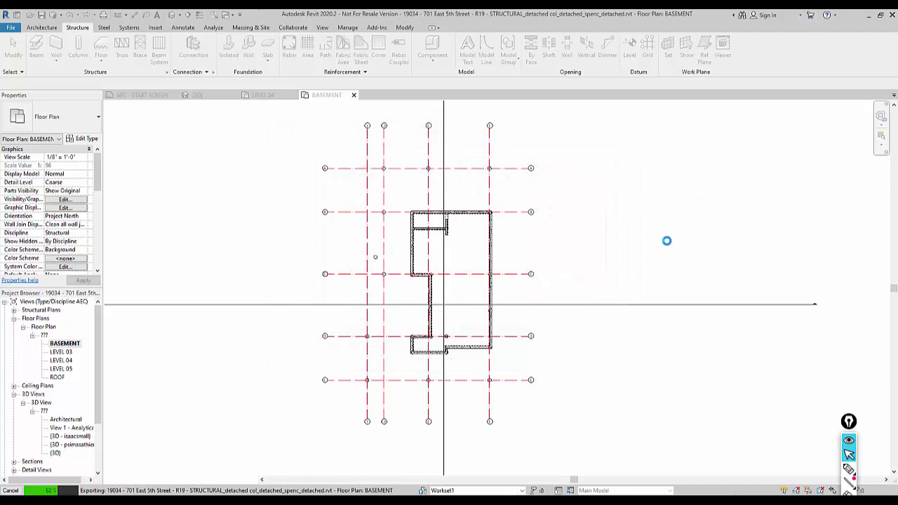
Switch back to ADAPT-Builder, set the top view and move the active single-level display down to LEVEL 02.
left_click(868, 17)
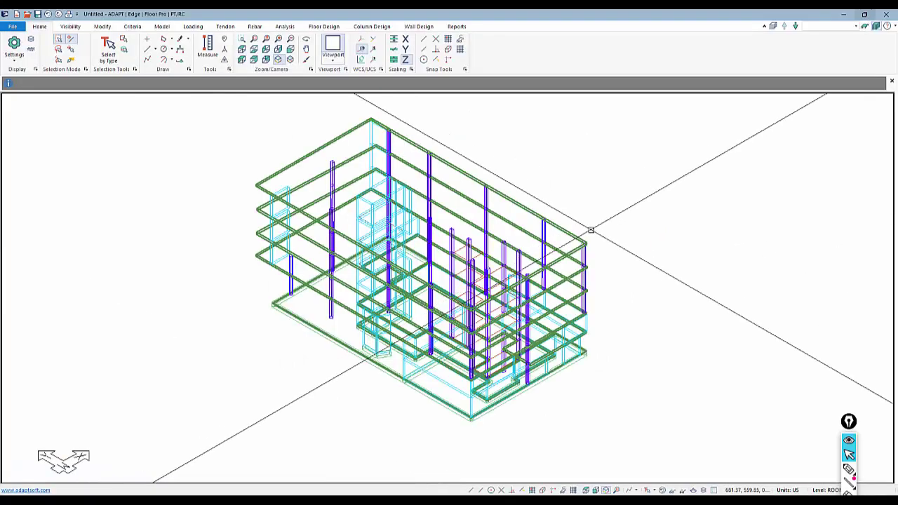
left_click(586, 490)
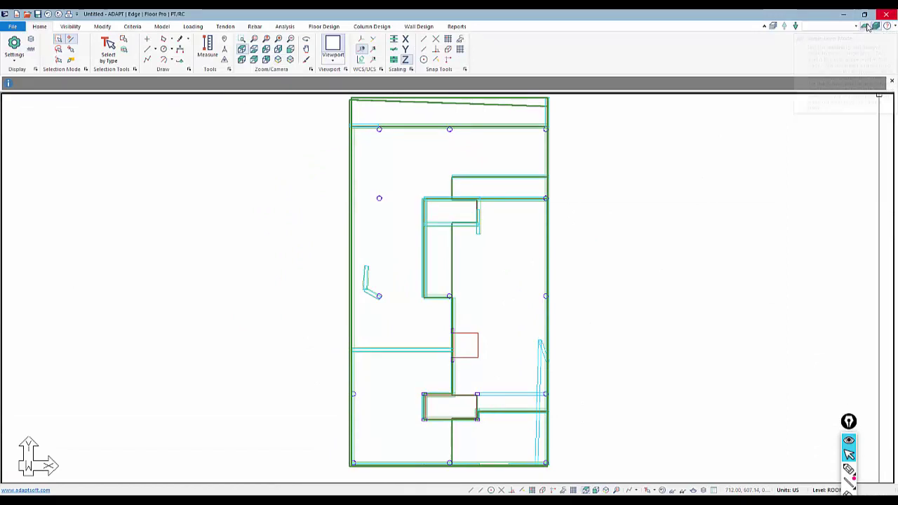
left_click(796, 27)
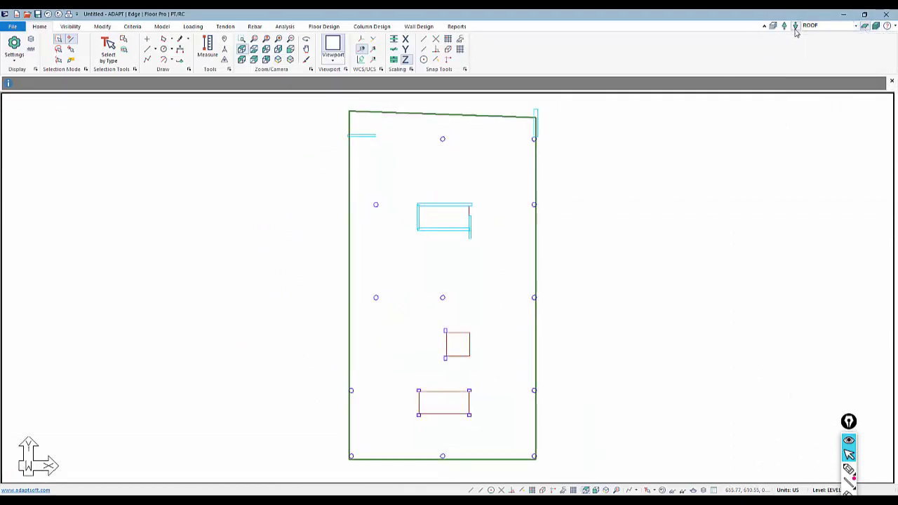
left_click(797, 27)
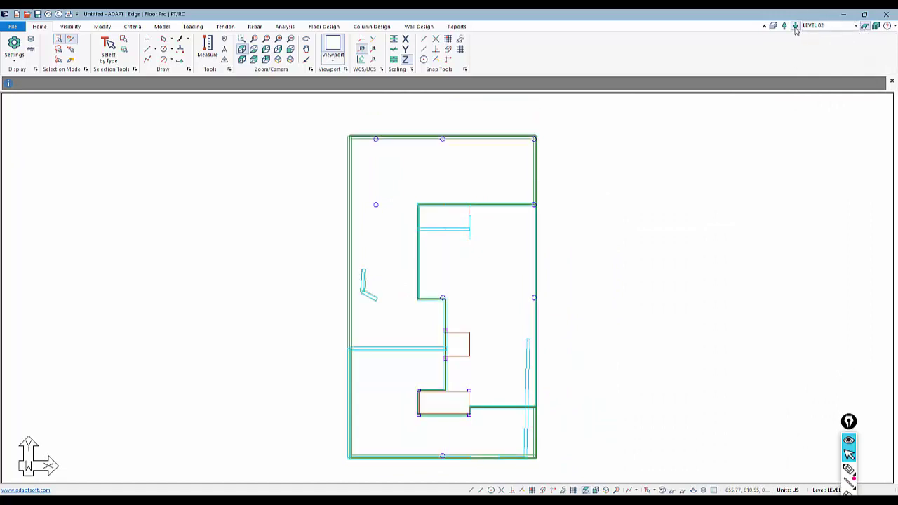
Move the single-level display down to LEVEL 01 and load gridlines.dwg from the Youtube Video Models folder as a DWG import.
left_click(796, 26)
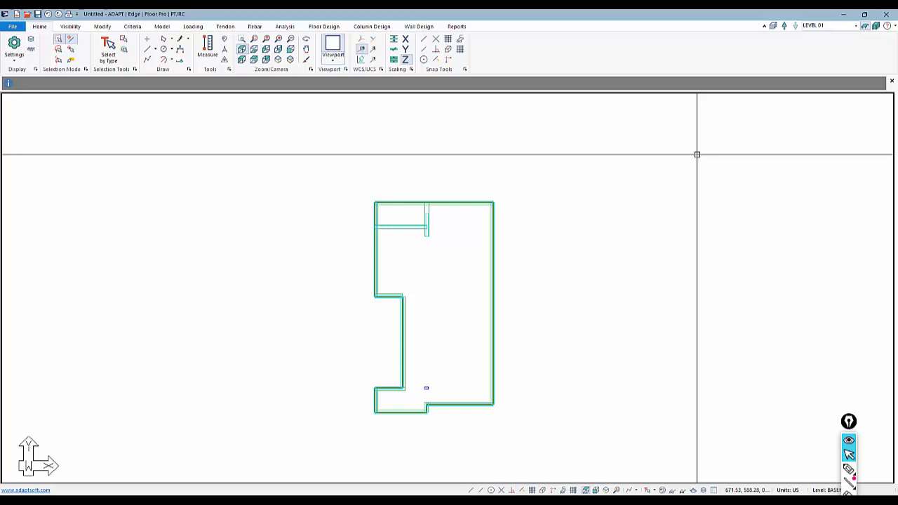
scroll(697, 155, "down", 1)
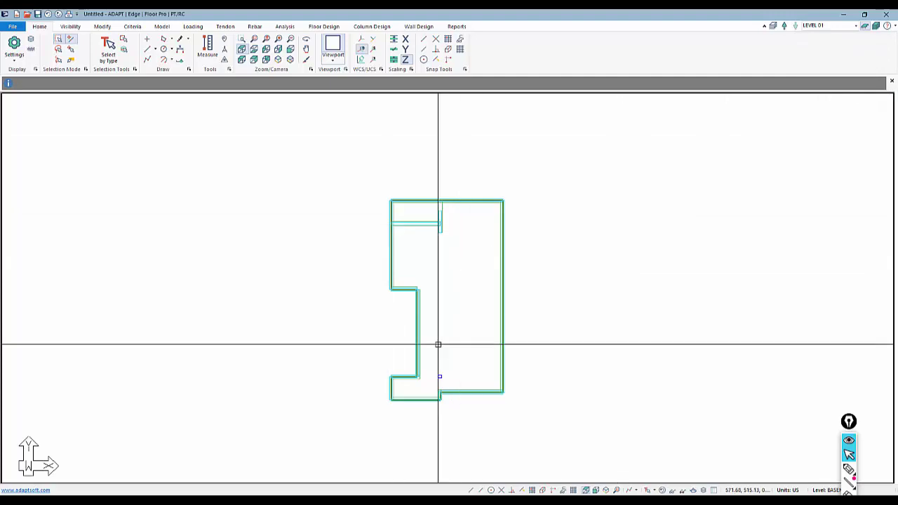
left_click(12, 26)
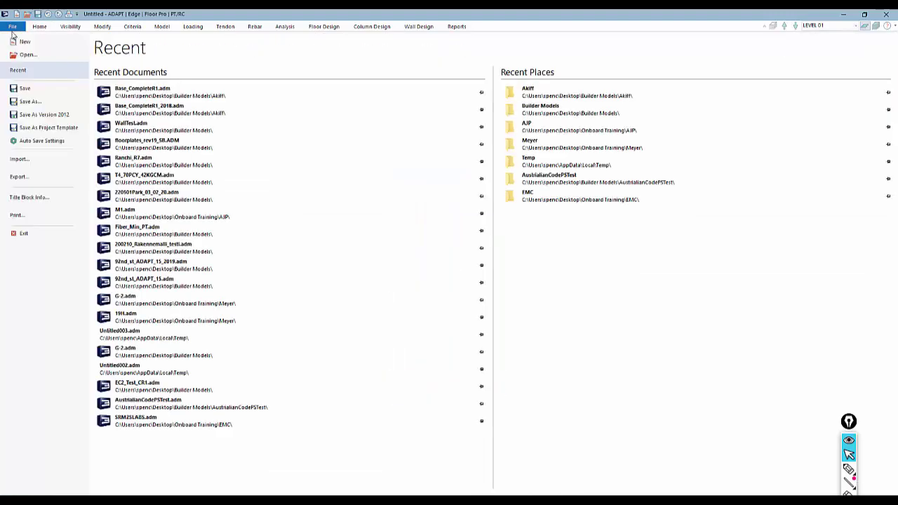
left_click(10, 161)
left_click(112, 174)
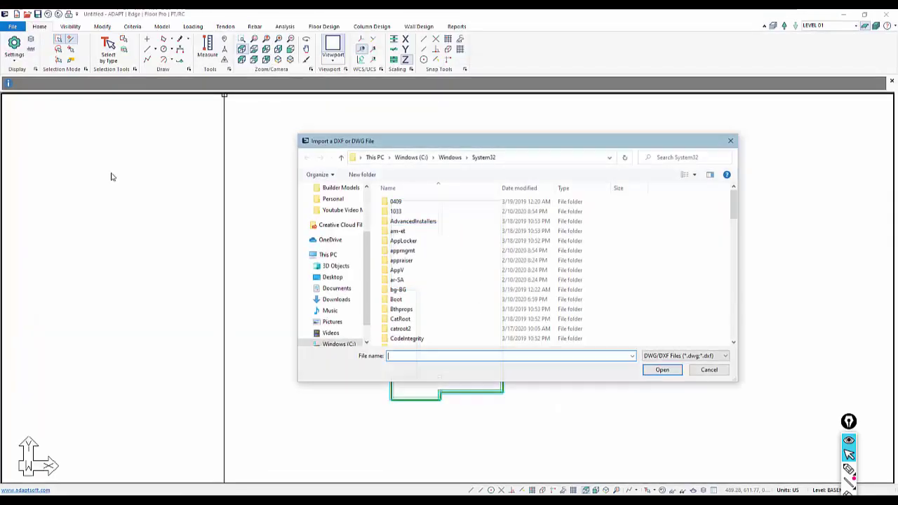
left_click(351, 212)
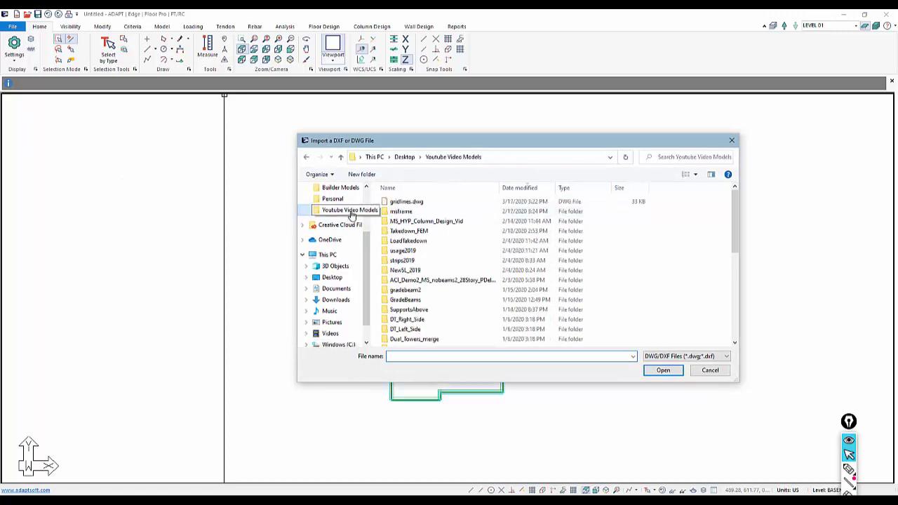
left_click(406, 202)
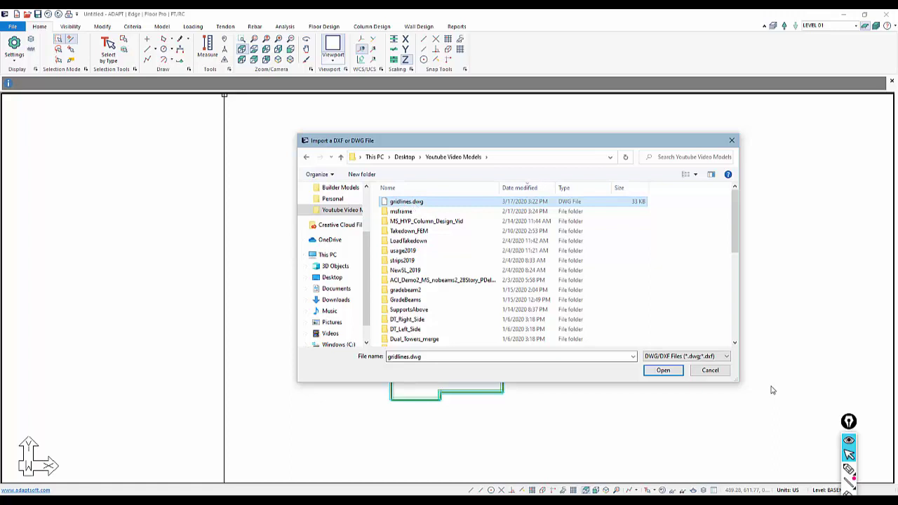
left_click(663, 370)
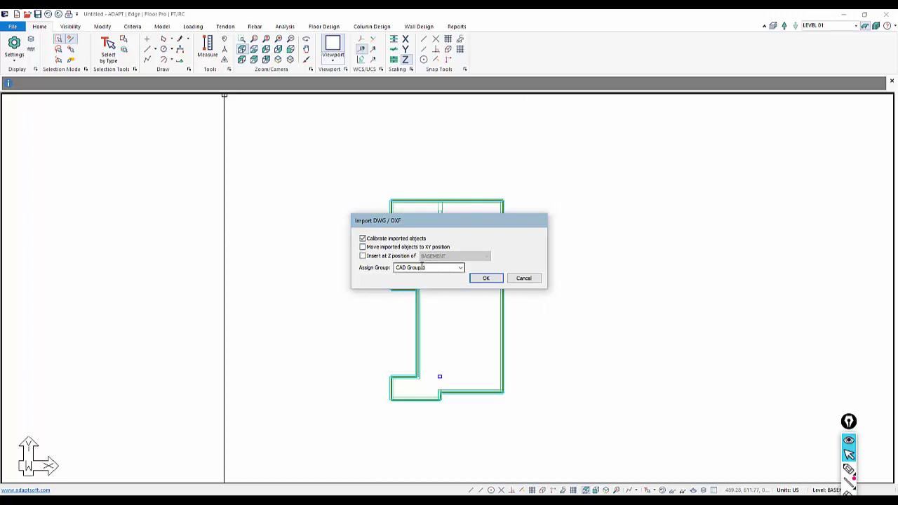
Assign the imported drawing to a group named gridlines1 and accept the import with calibration of the imported objects enabled.
left_click_drag(428, 267, 331, 290)
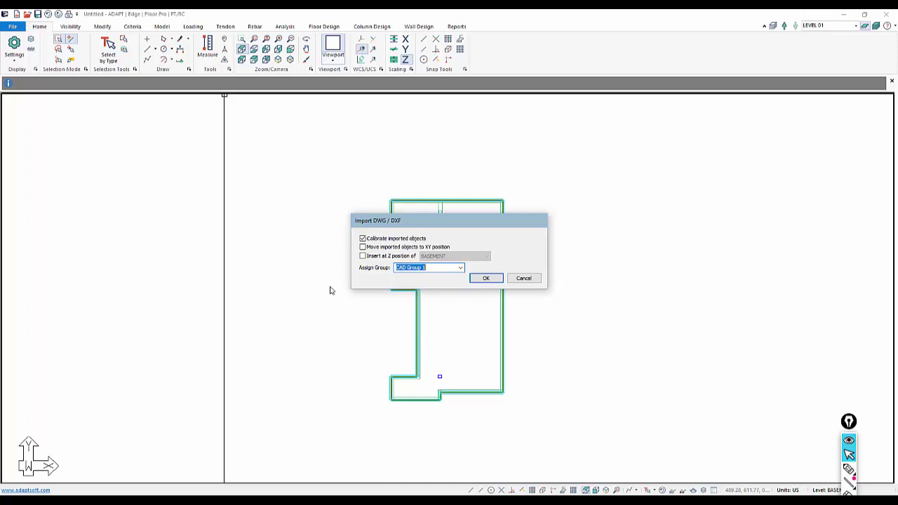
type("gridlines")
key("Return")
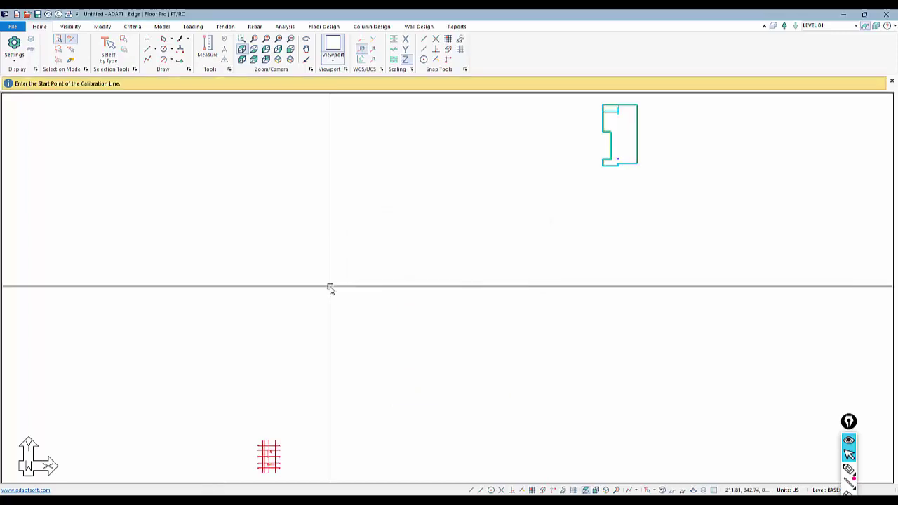
Draw the calibration line from the upper end of gridline 1 to the upper end of gridline 2, using endpoint snapping.
mouse_move(297, 445)
middle_mouse_down()
mouse_move(381, 389)
mouse_move(445, 391)
middle_mouse_up()
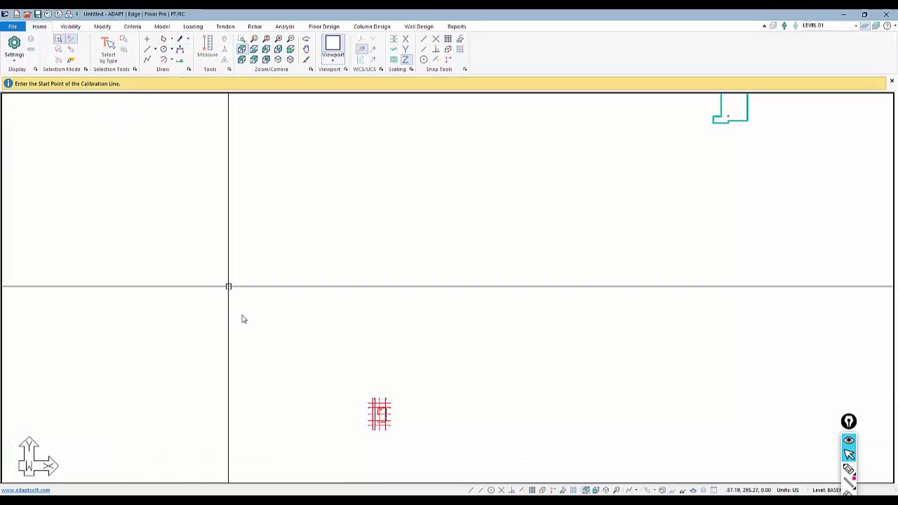
middle_click_drag(361, 430, 347, 361)
scroll(349, 370, "up", 10)
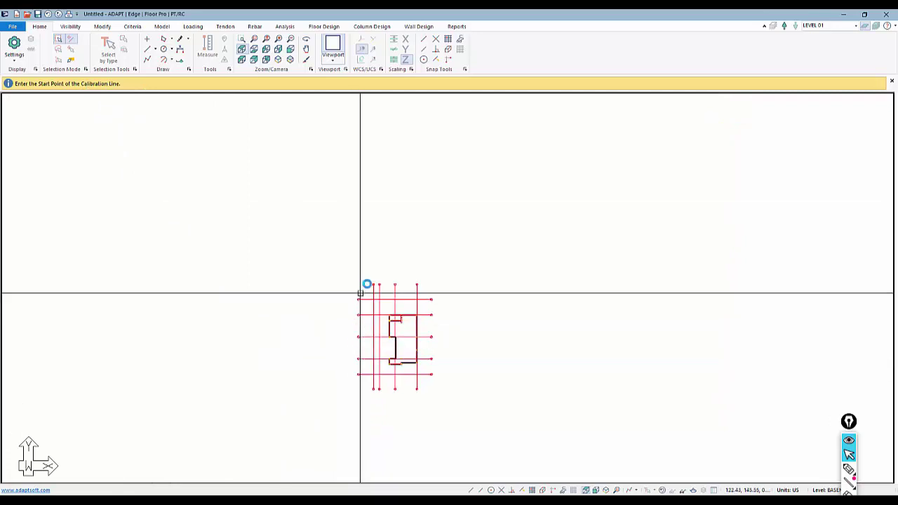
scroll(387, 316, "up", 2)
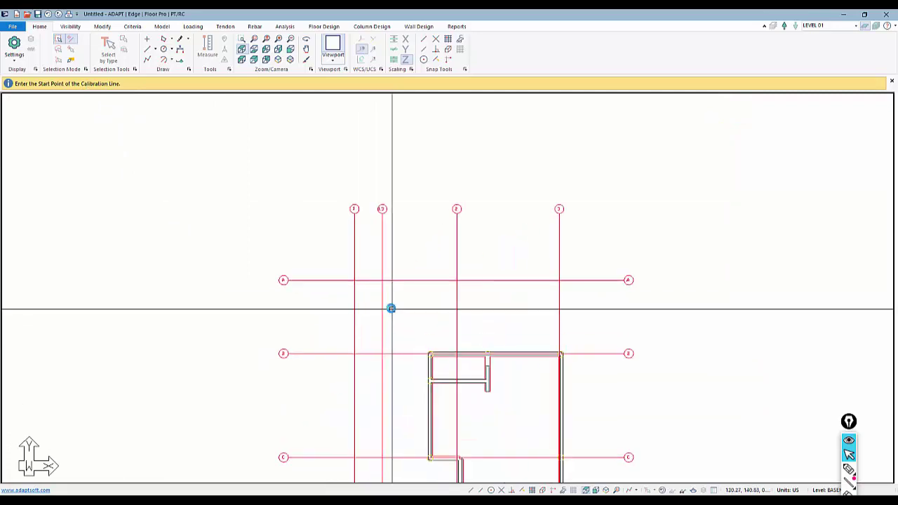
middle_click_drag(391, 307, 279, 315)
scroll(259, 296, "up", 2)
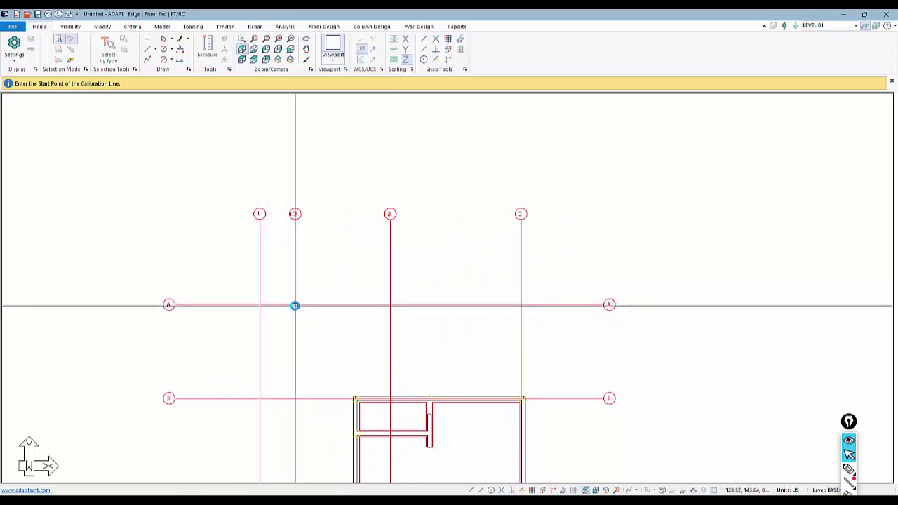
mouse_move(253, 257)
middle_mouse_down()
mouse_move(277, 231)
mouse_move(276, 198)
middle_mouse_up()
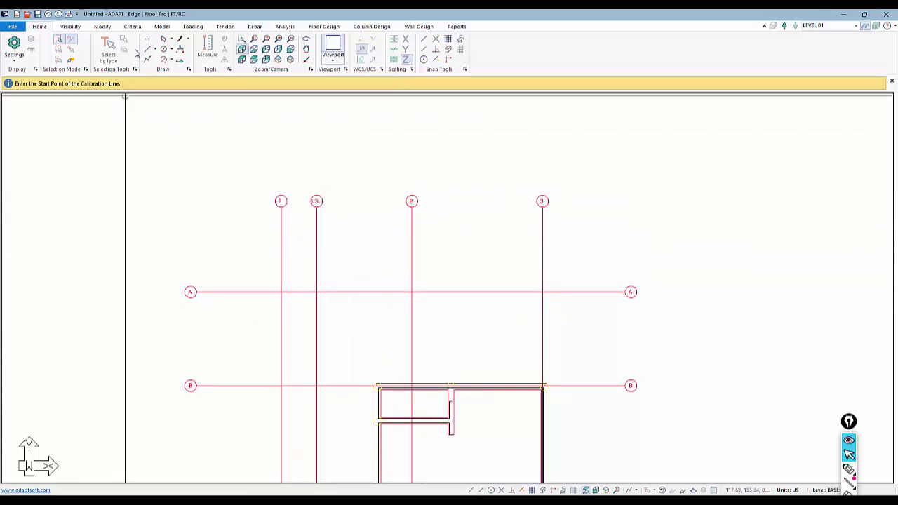
left_click(424, 39)
left_click(280, 204)
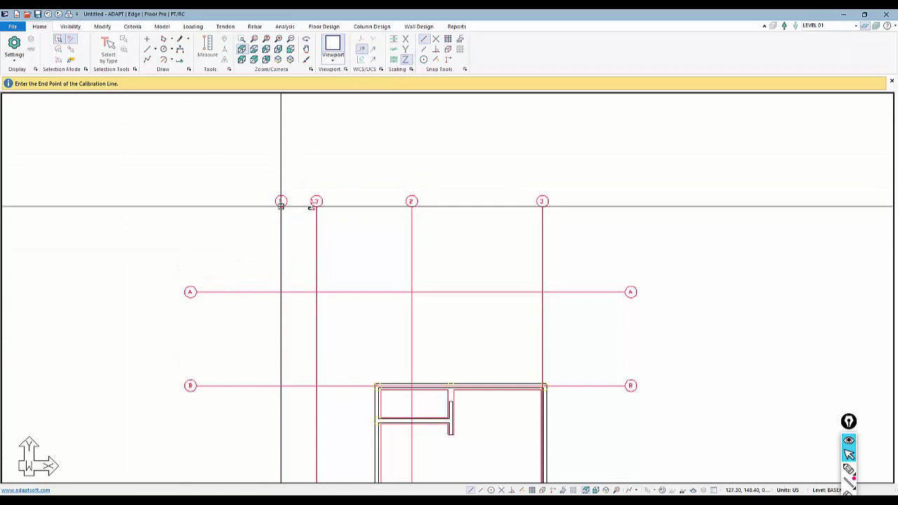
left_click(412, 206)
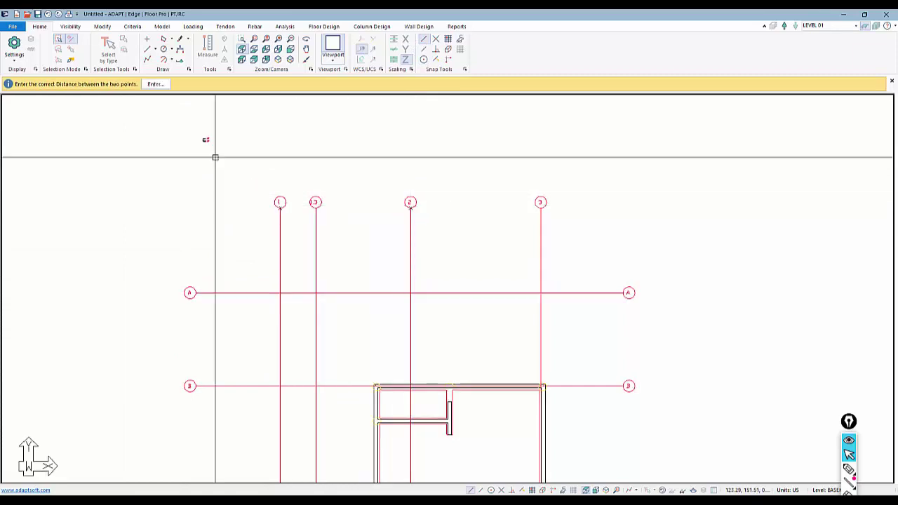
Set the correct distance between the two calibration points to 33.50 ft to scale the imported gridlines.
left_click(155, 84)
double_click(406, 256)
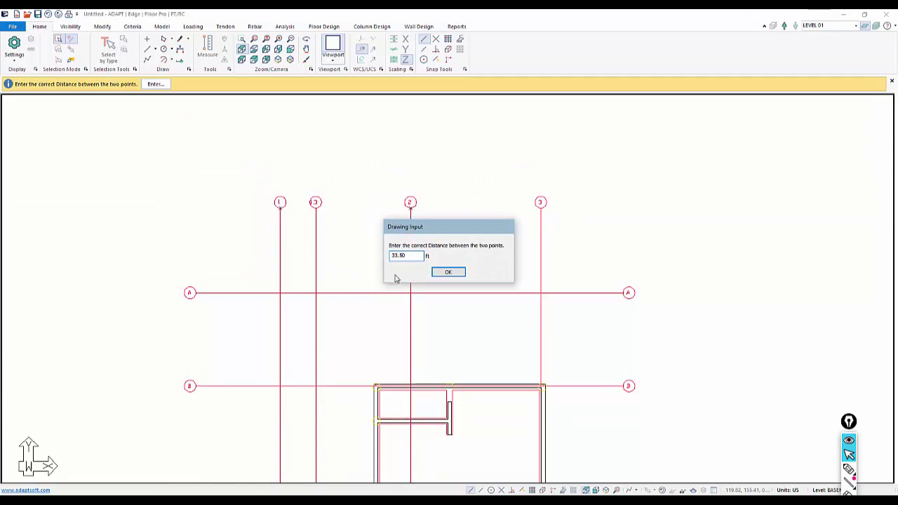
left_click(448, 272)
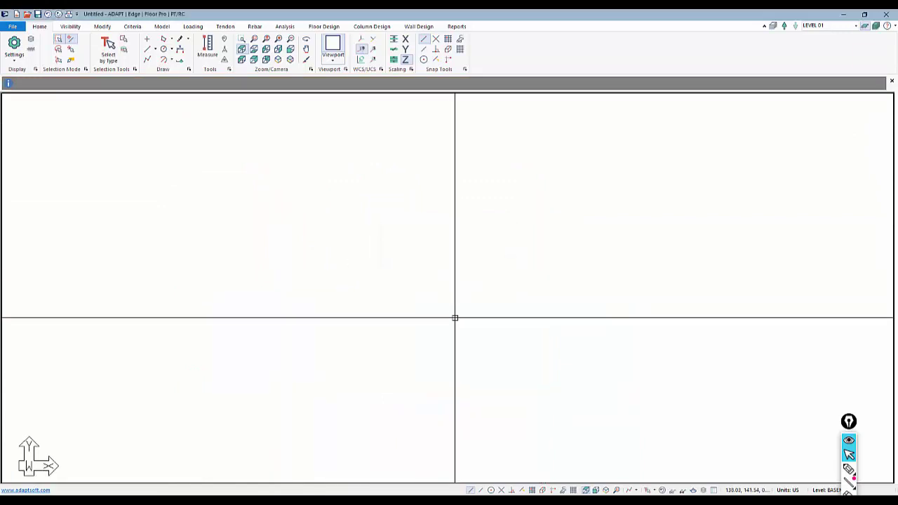
left_click(618, 490)
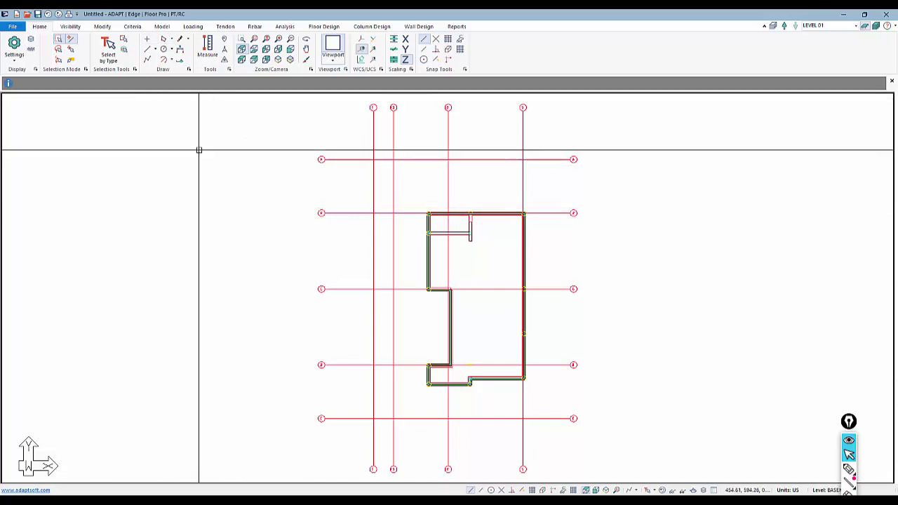
Review the gridlines1 group and its on/off display setting in the group library.
left_click(72, 28)
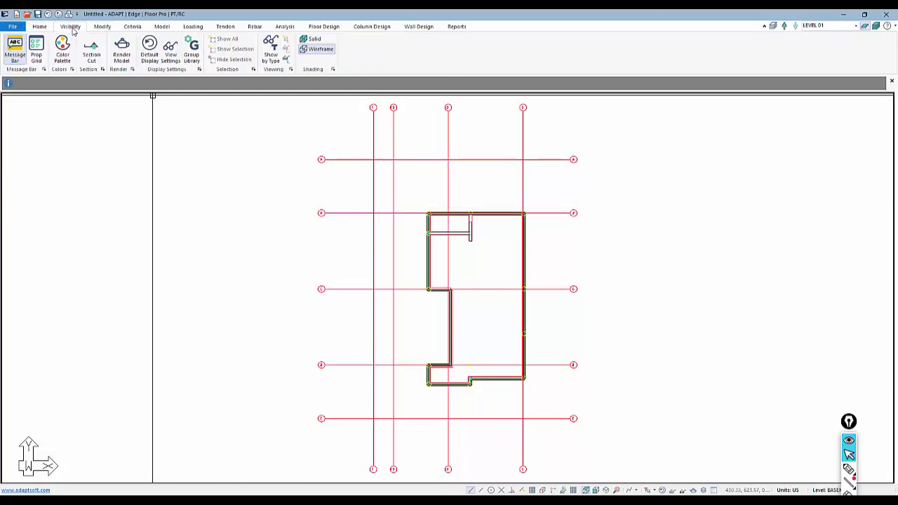
left_click(191, 53)
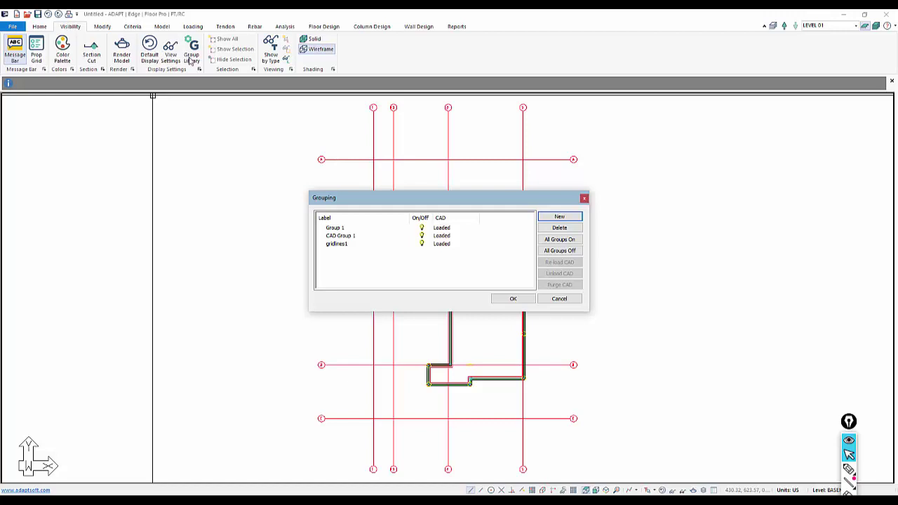
left_click(421, 245)
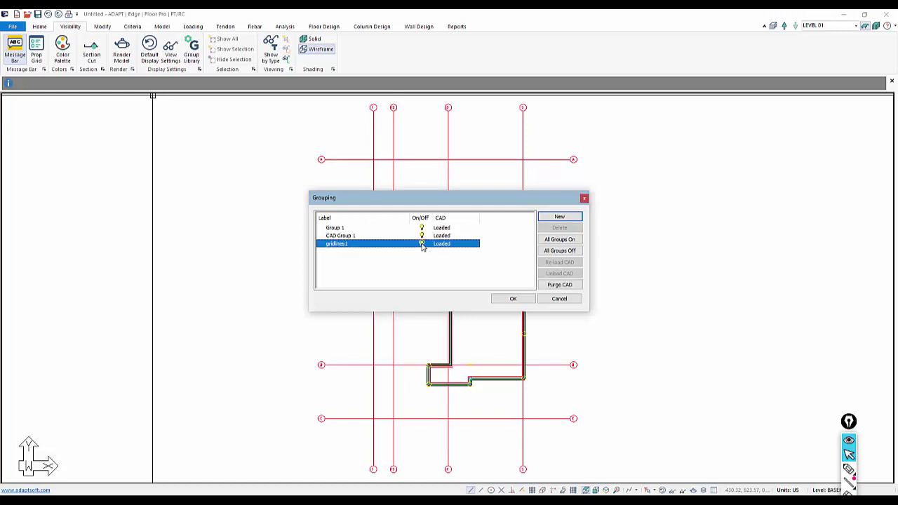
left_click(560, 300)
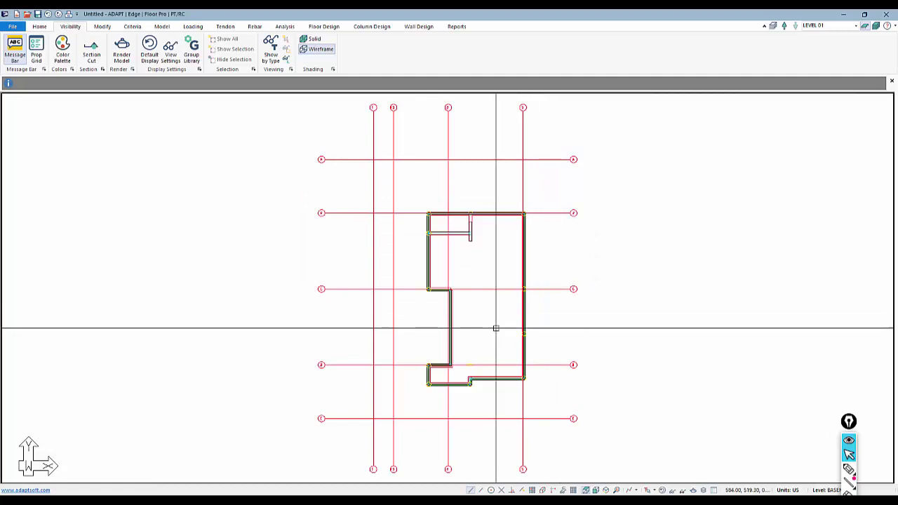